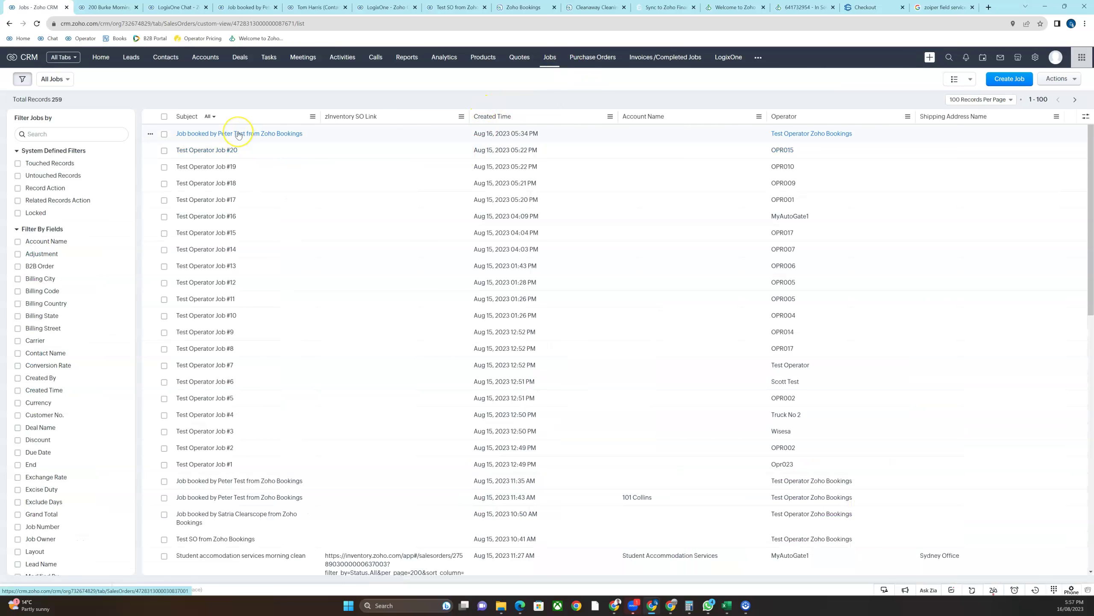
Return to the LogixOne Operator week calendar showing 55 open jobs for Aug 13–19
{"action": "left_click", "coordinate": [9, 24]}
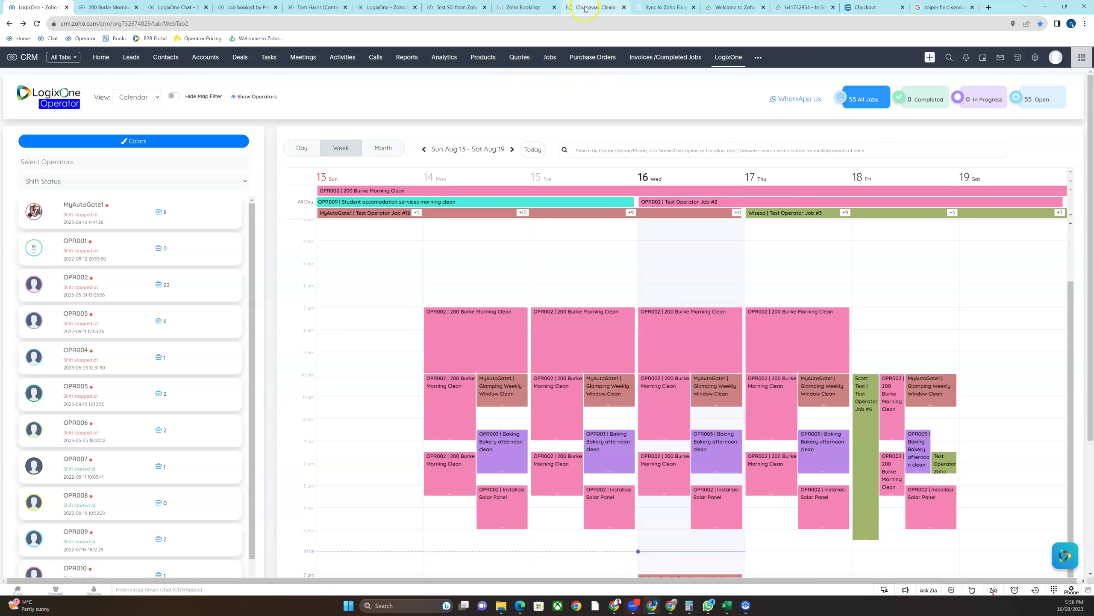
{"action": "mouse_move", "coordinate": [586, 10]}
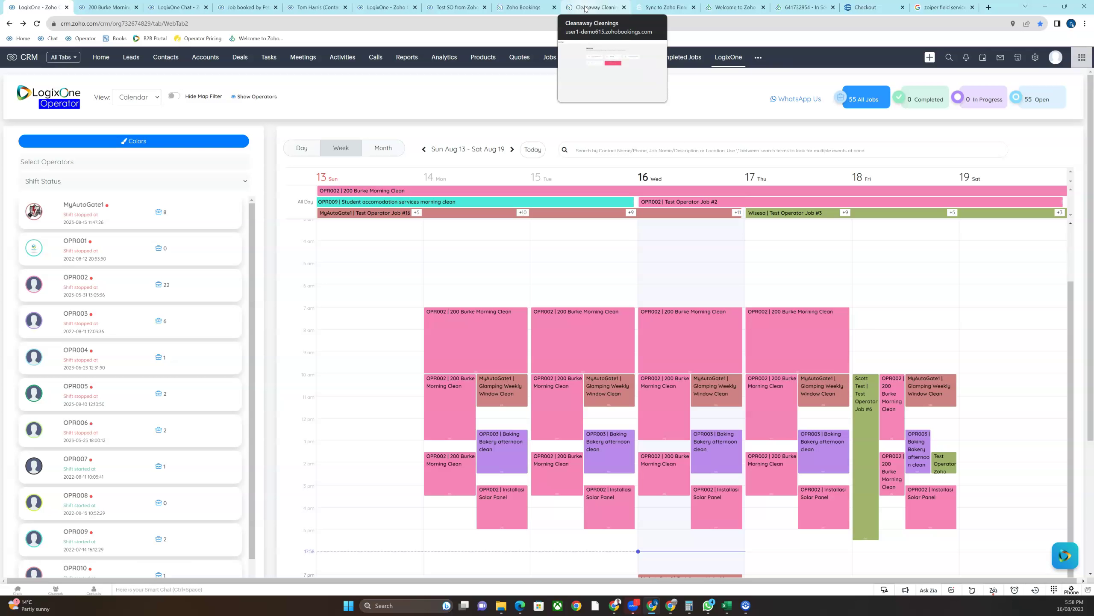
{"action": "left_click", "coordinate": [586, 9]}
{"action": "left_click", "coordinate": [525, 7]}
Bring up the 1 Hour full service clean - 1hrFC consultation details in Zoho Bookings
{"action": "left_click", "coordinate": [386, 97]}
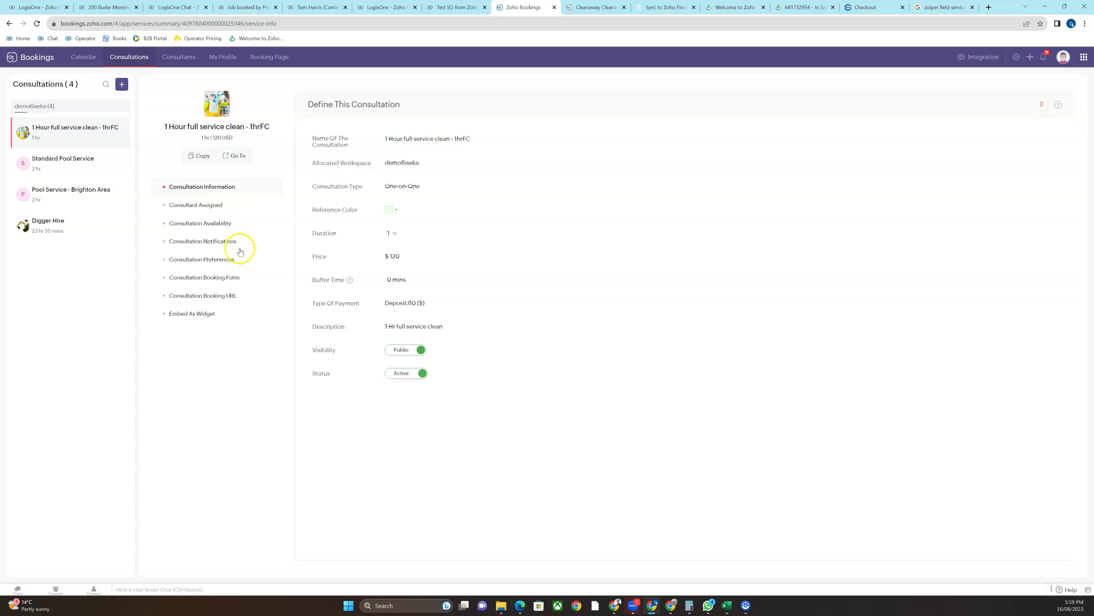
Review the 1hrFC booking form, booking URL and embed widget code, then view the Cleanaway Cleanings page
{"action": "left_click", "coordinate": [192, 284]}
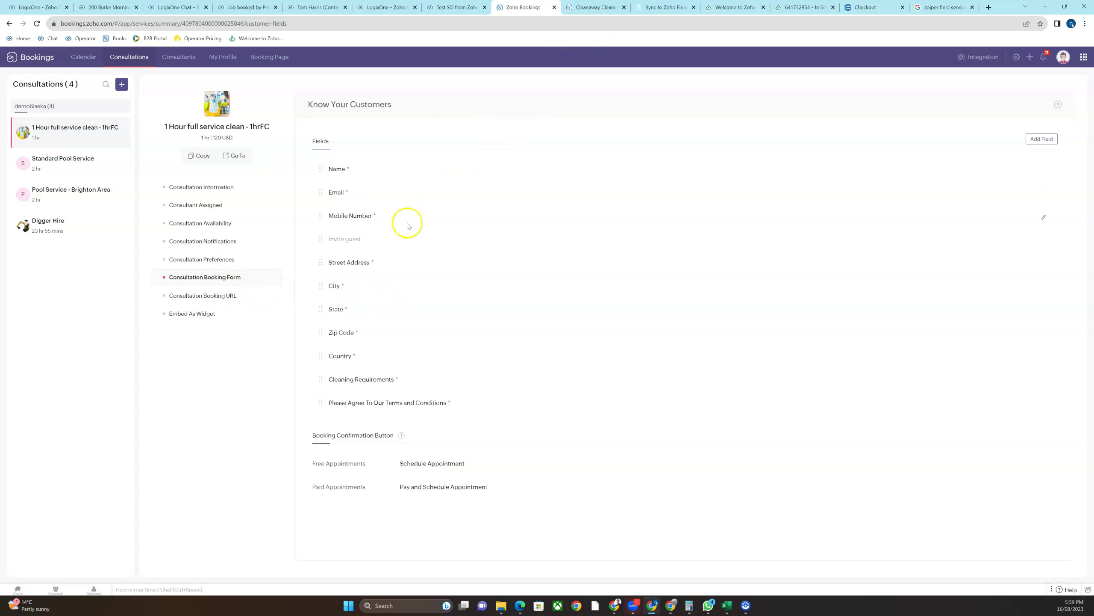
{"action": "left_click", "coordinate": [195, 301]}
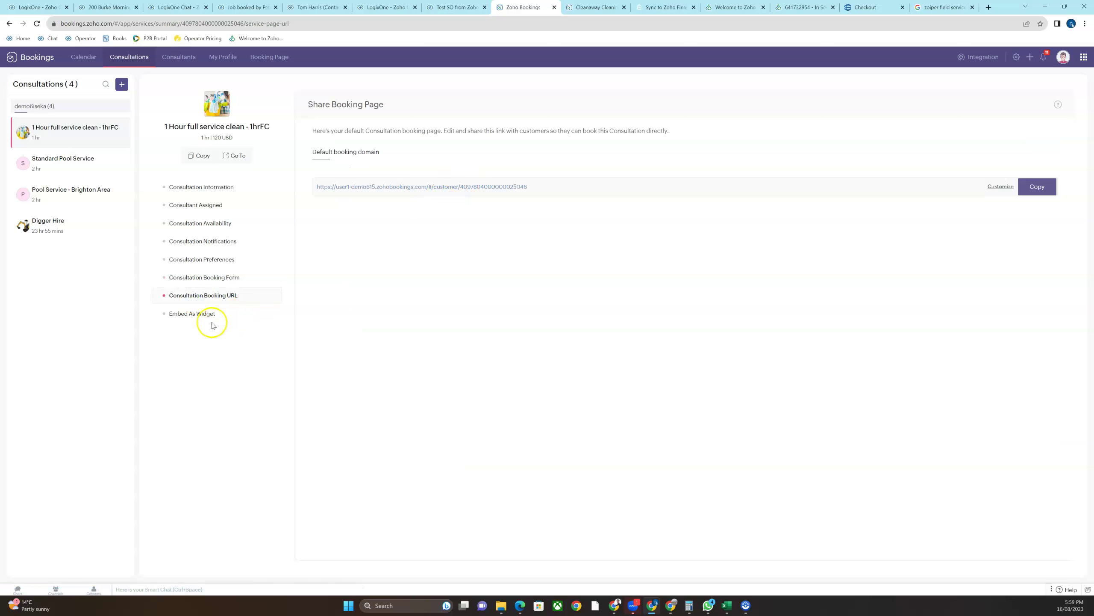
{"action": "left_click", "coordinate": [198, 313]}
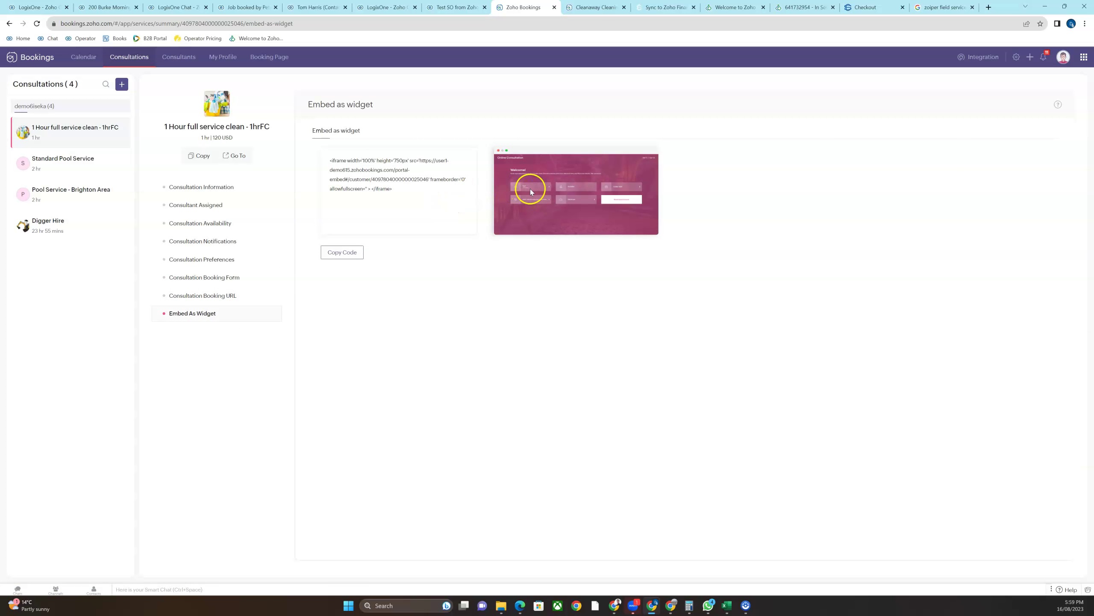
{"action": "left_click", "coordinate": [588, 9]}
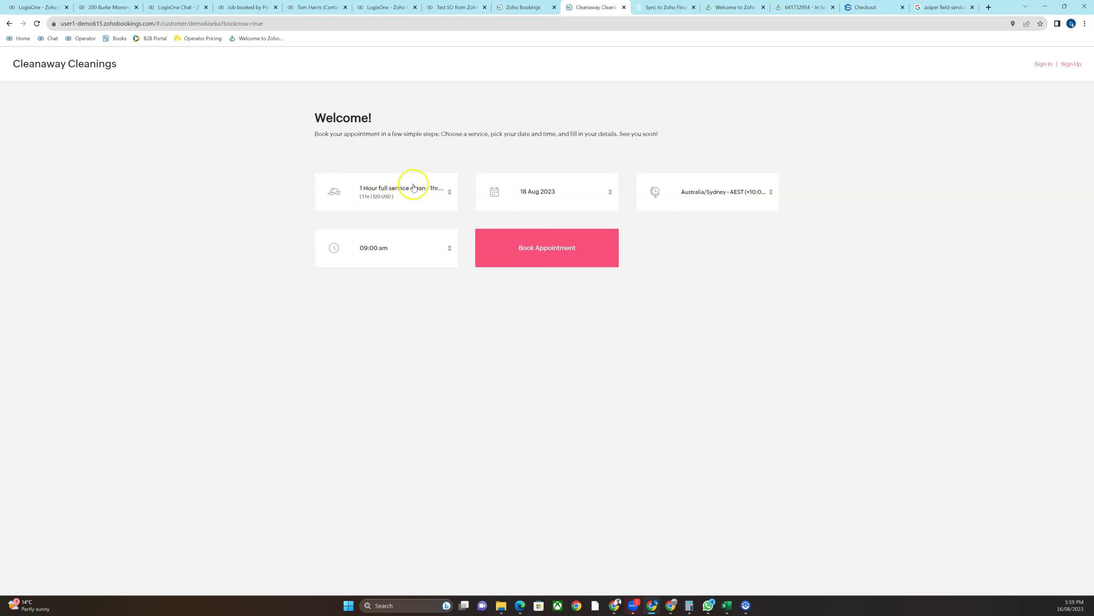
Book the 1 Hour full service clean for 22 Aug 2023 at 09:30 am and start the details form
{"action": "left_click", "coordinate": [449, 190]}
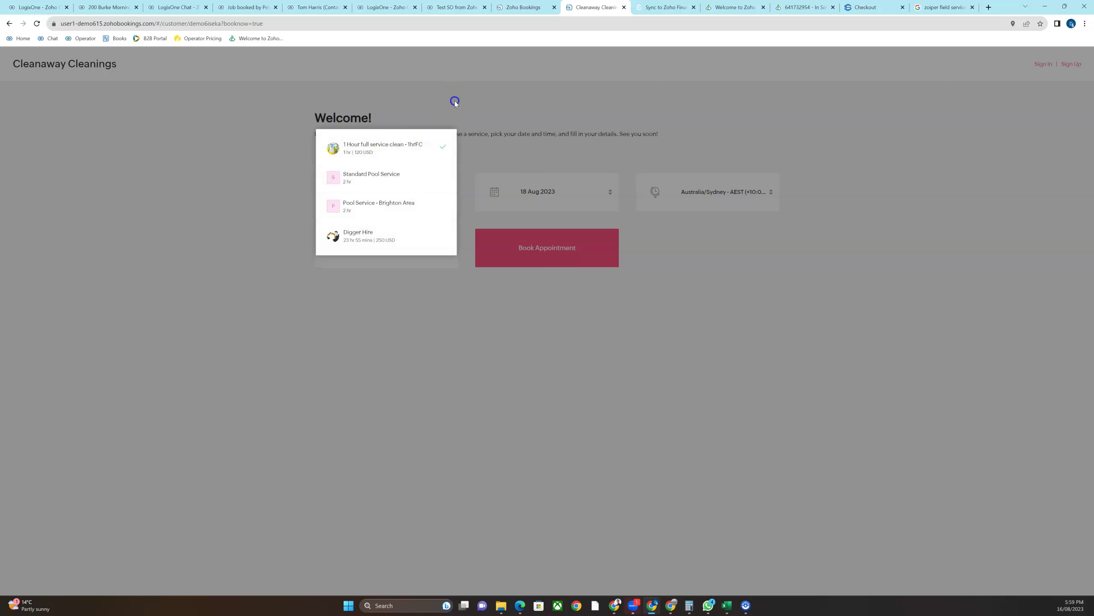
{"action": "left_click", "coordinate": [452, 104]}
{"action": "left_click", "coordinate": [602, 192]}
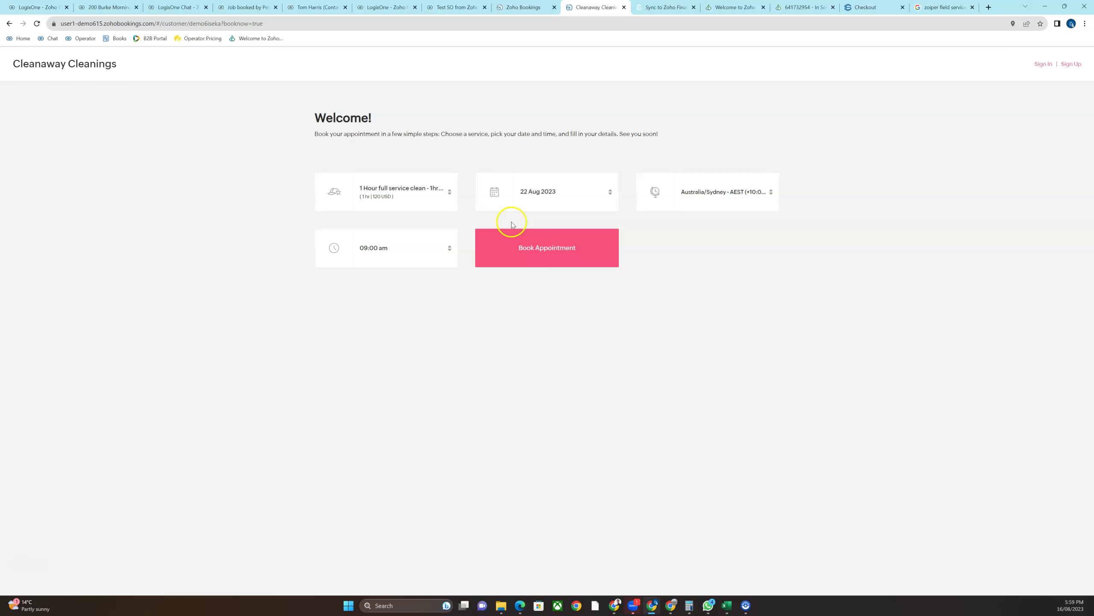
{"action": "left_click", "coordinate": [511, 224]}
{"action": "left_click", "coordinate": [442, 248]}
{"action": "left_click", "coordinate": [382, 210]}
{"action": "left_click", "coordinate": [544, 246]}
{"action": "left_click", "coordinate": [817, 223]}
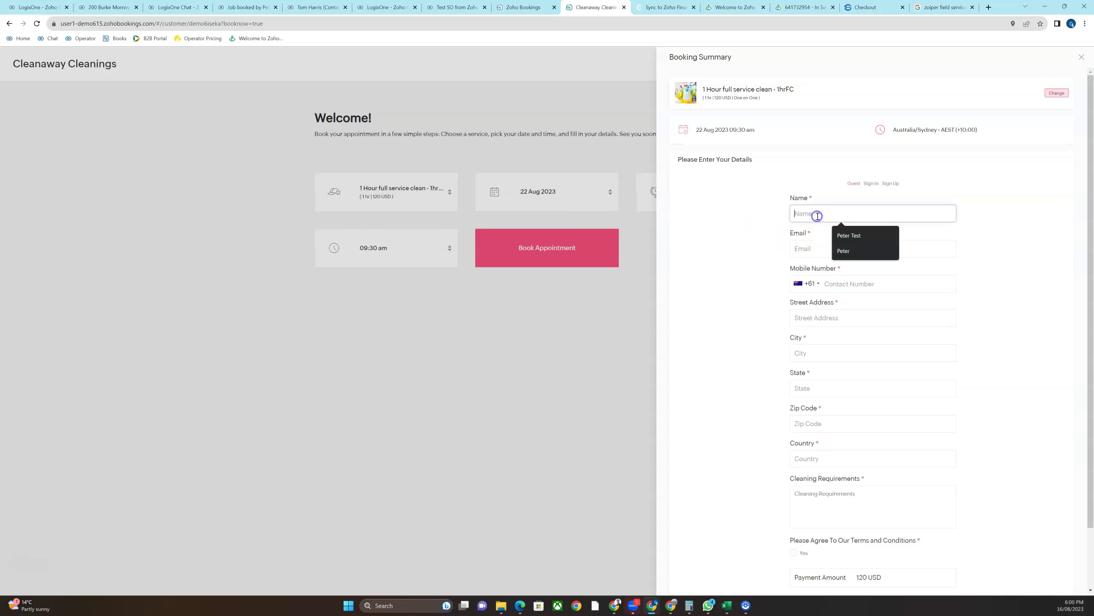
Fill in the customer's name, email and mobile number, mostly from saved suggestions
{"action": "left_click", "coordinate": [847, 232]}
{"action": "left_click", "coordinate": [829, 242]}
{"action": "left_click", "coordinate": [858, 270]}
{"action": "left_click", "coordinate": [847, 284]}
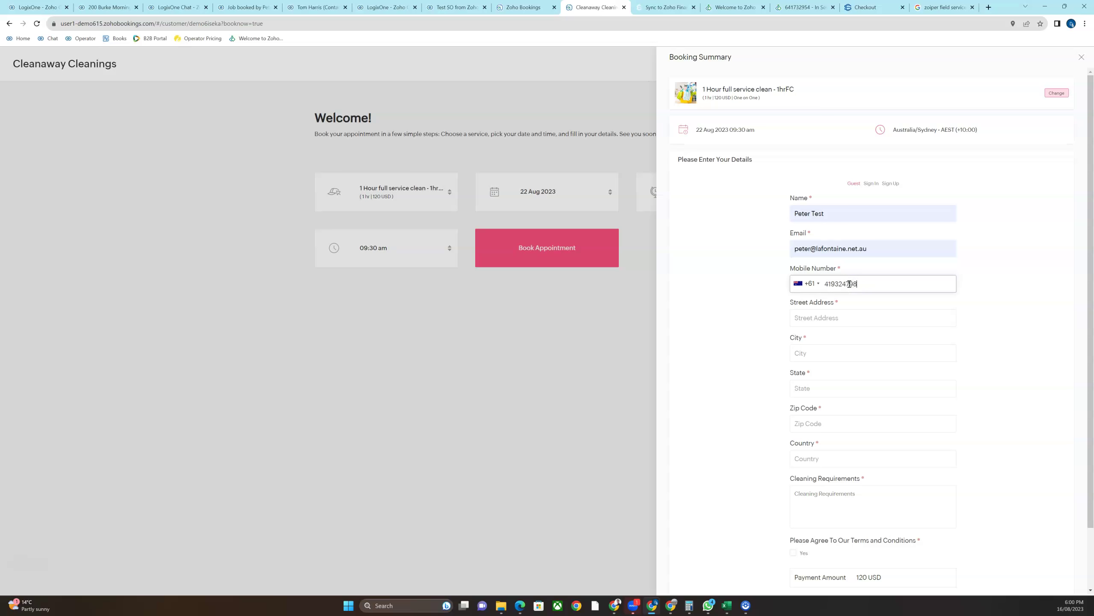
Fill the street address, city, state and zip code from suggestions, with country Australia
{"action": "left_click", "coordinate": [847, 316]}
{"action": "left_click", "coordinate": [853, 340]}
{"action": "left_click", "coordinate": [838, 352]}
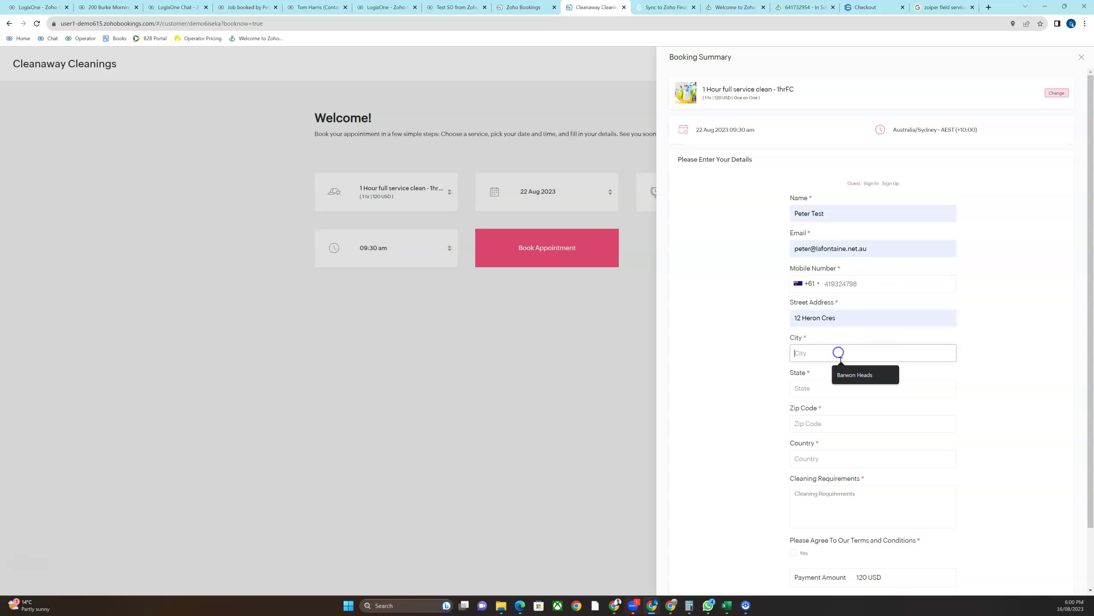
{"action": "left_click", "coordinate": [844, 373]}
{"action": "left_click", "coordinate": [826, 389]}
{"action": "left_click", "coordinate": [840, 408]}
{"action": "left_click", "coordinate": [816, 426]}
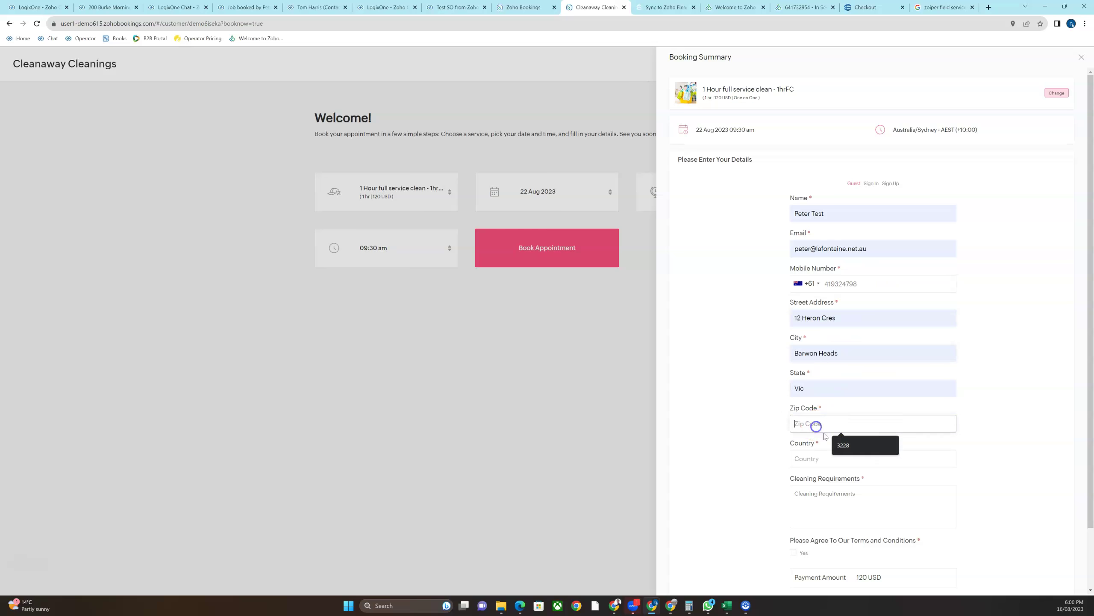
{"action": "left_click", "coordinate": [844, 445]}
{"action": "left_click", "coordinate": [814, 458]}
{"action": "left_click", "coordinate": [852, 483]}
Enter the requirement 'Please clean my house', accept both terms, and submit the booking
{"action": "left_click", "coordinate": [824, 490]}
{"action": "type", "text": "Please c"}
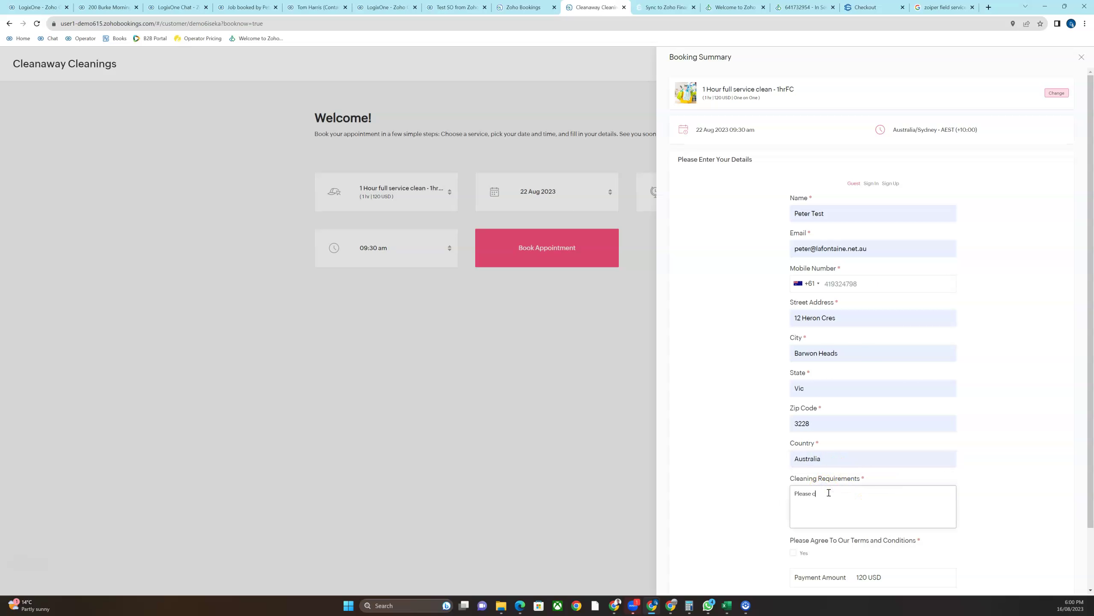
{"action": "type", "text": "lean my house"}
{"action": "left_click", "coordinate": [795, 552]}
{"action": "scroll", "coordinate": [823, 521], "scroll_direction": "down", "scroll_amount": 1}
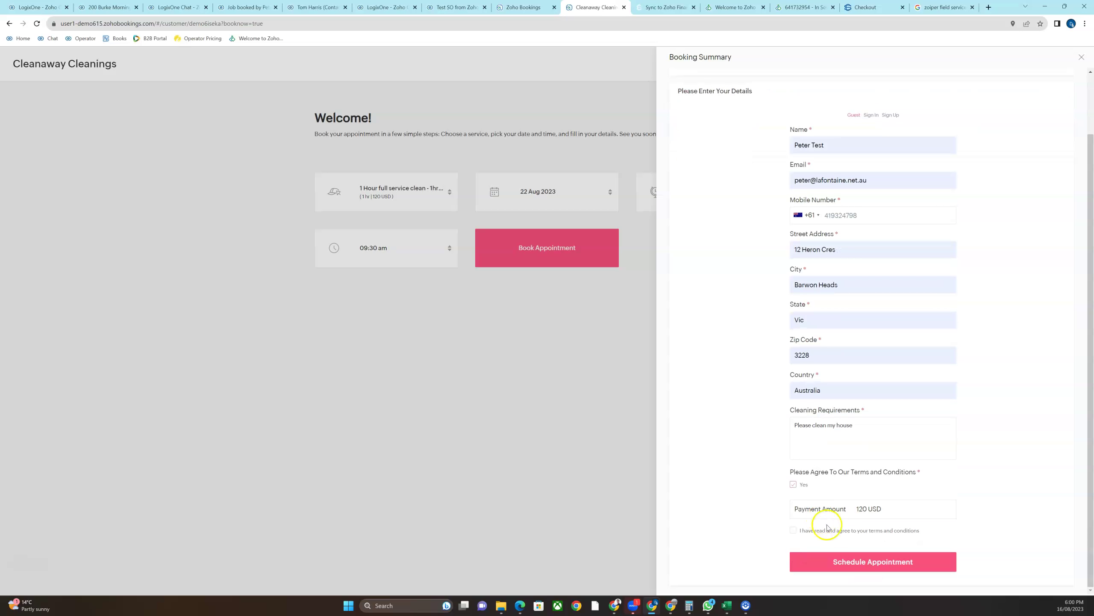
{"action": "left_click", "coordinate": [794, 533]}
{"action": "left_click", "coordinate": [881, 563]}
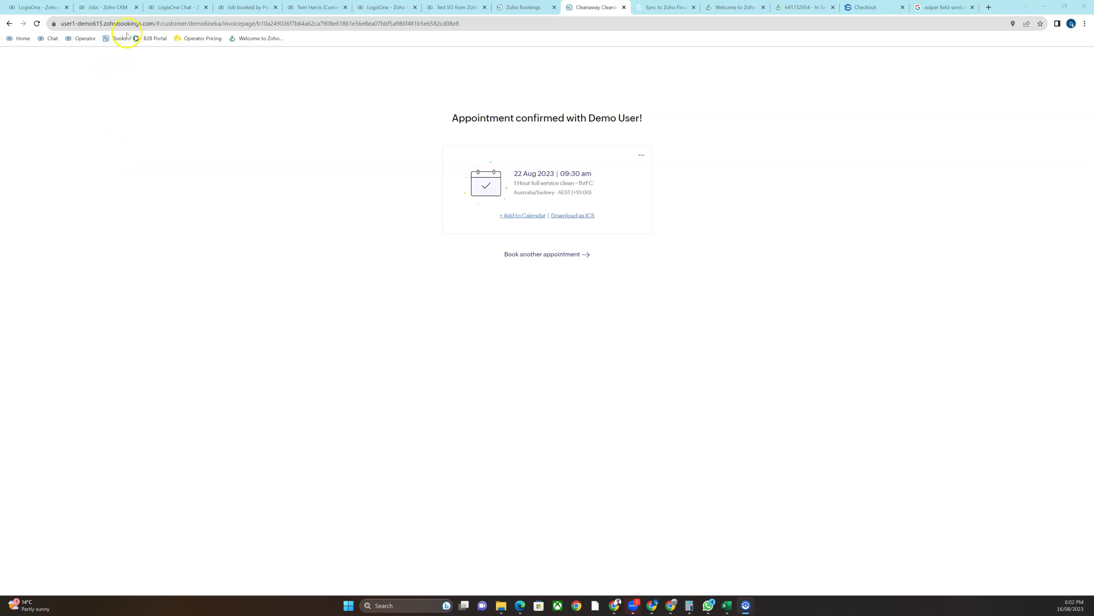
Go back to the Zoho CRM Jobs list, now totalling 260 records
{"action": "left_click", "coordinate": [107, 7]}
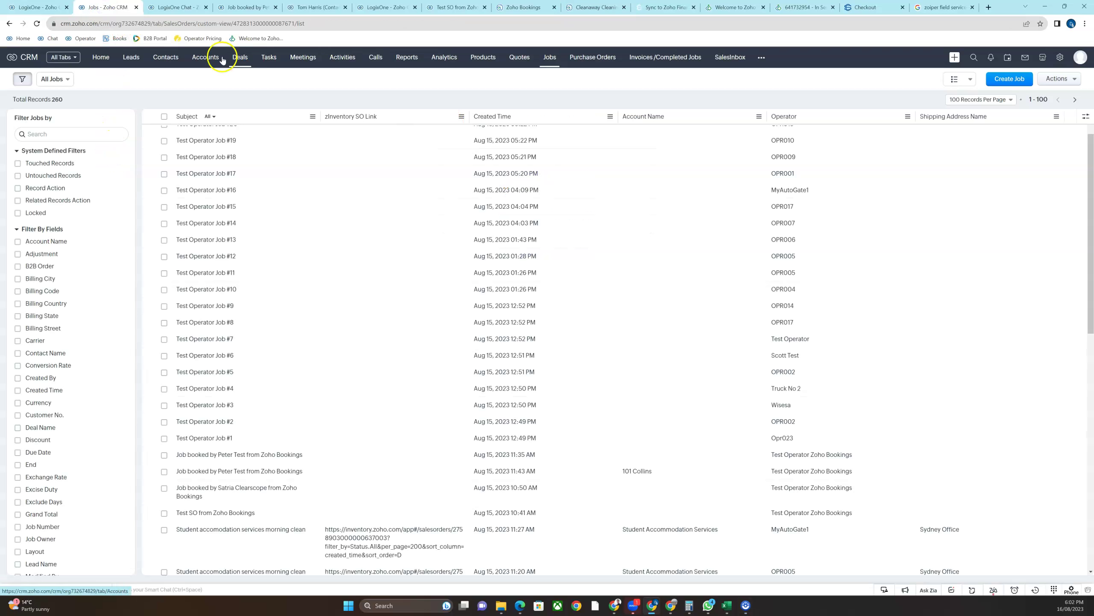
Refresh the Jobs list and open the new Zoho Bookings job scheduled Aug 22, 2023, 09:30 AM
{"action": "left_click", "coordinate": [37, 23]}
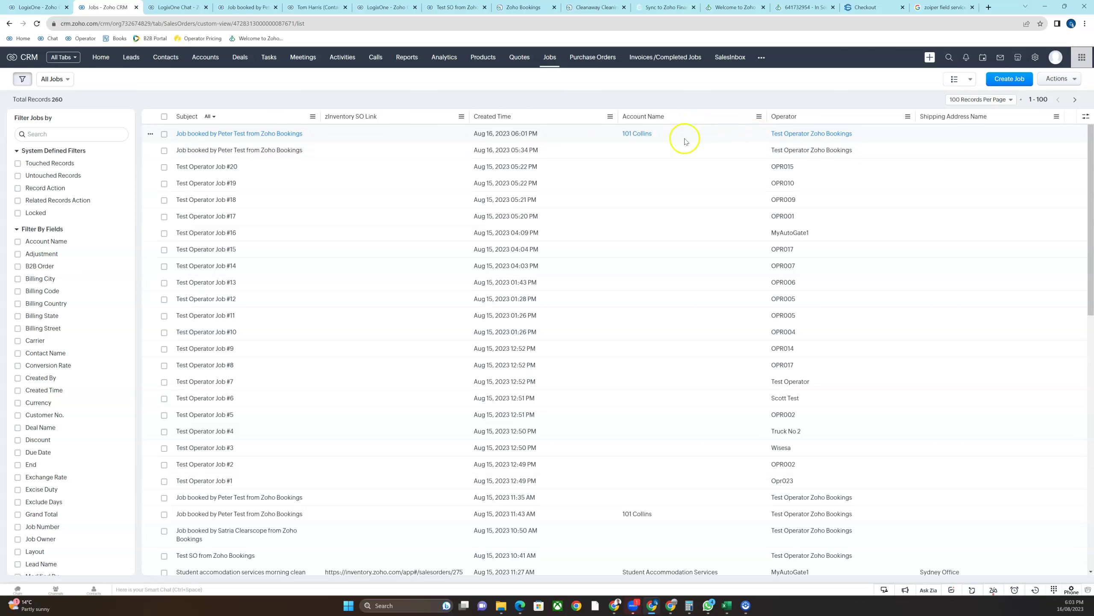
{"action": "left_click", "coordinate": [264, 135]}
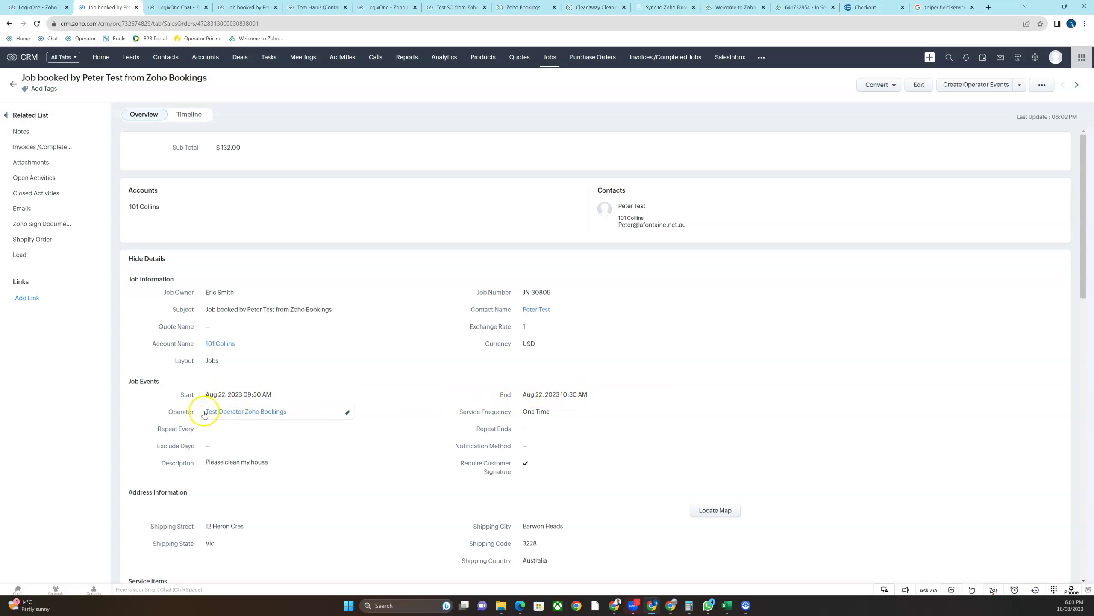
{"action": "mouse_move", "coordinate": [227, 414]}
{"action": "scroll", "coordinate": [526, 380], "scroll_direction": "down", "scroll_amount": 2}
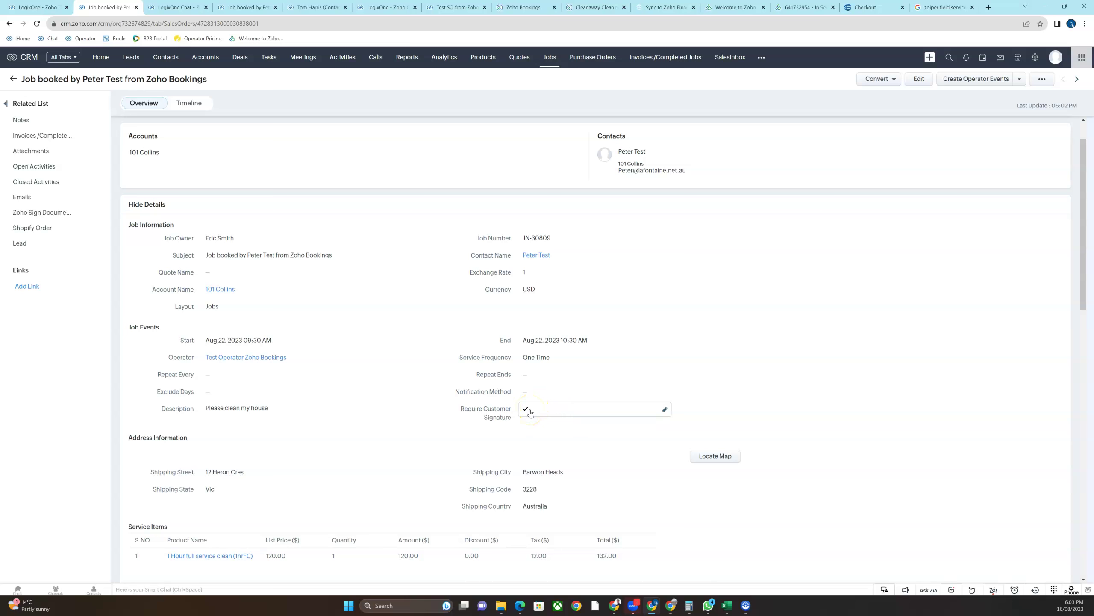
{"action": "scroll", "coordinate": [531, 413], "scroll_direction": "down", "scroll_amount": 3}
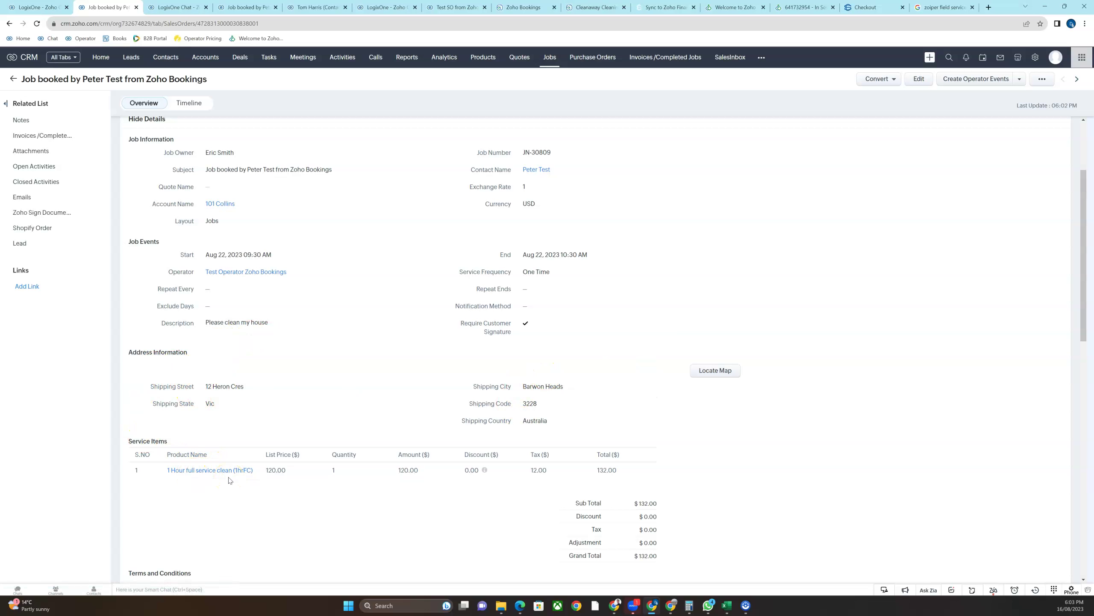
{"action": "mouse_move", "coordinate": [203, 475]}
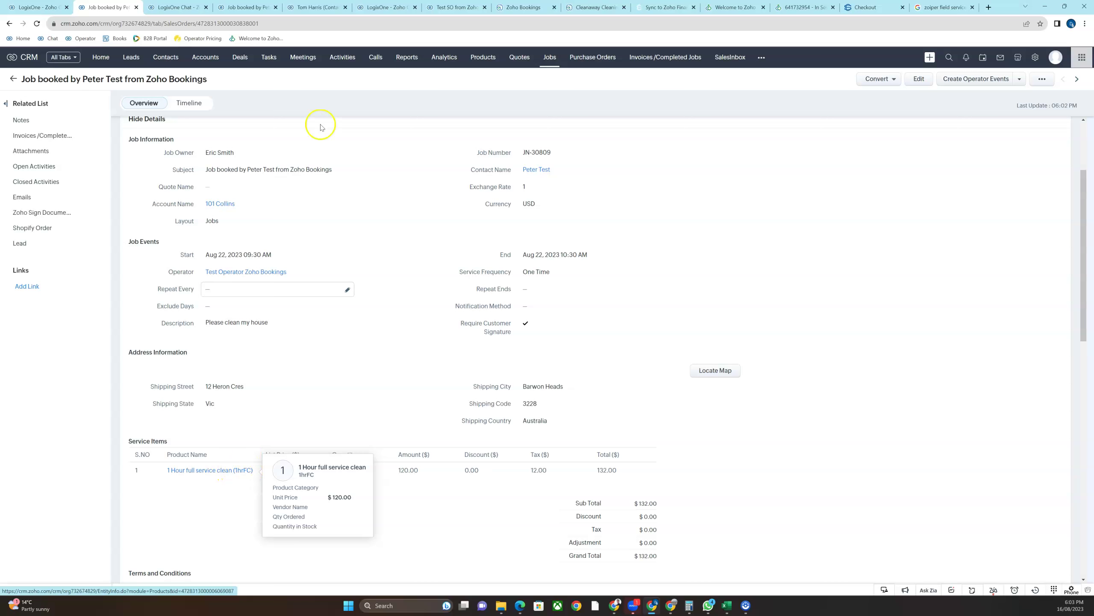
Select the 1hrFC code in the Zoho Bookings consultation title, then return to job JN-30808
{"action": "left_click", "coordinate": [531, 6]}
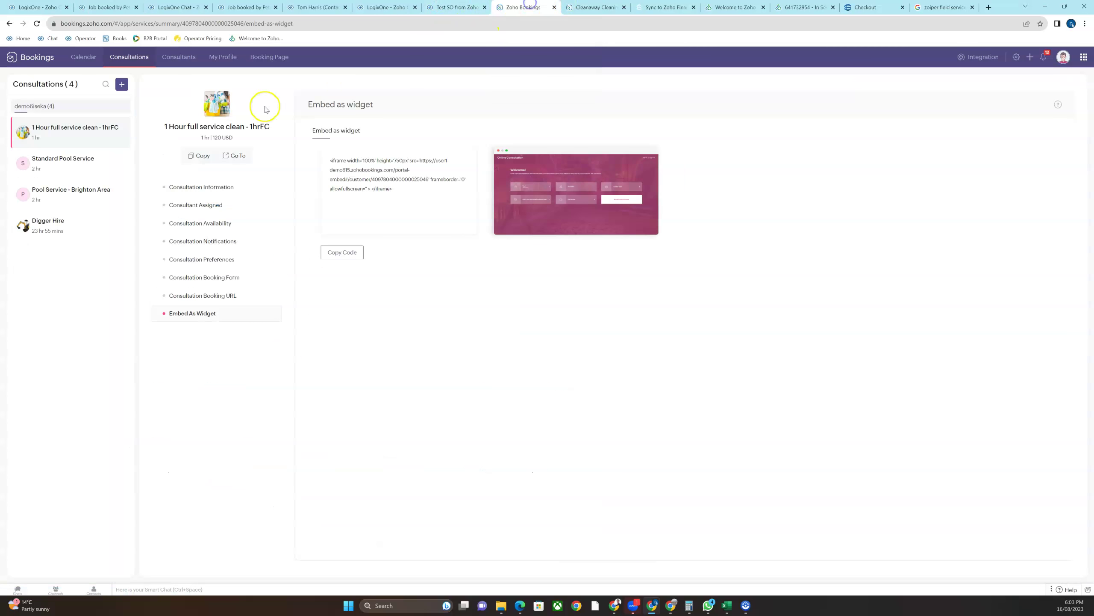
{"action": "double_click", "coordinate": [254, 127]}
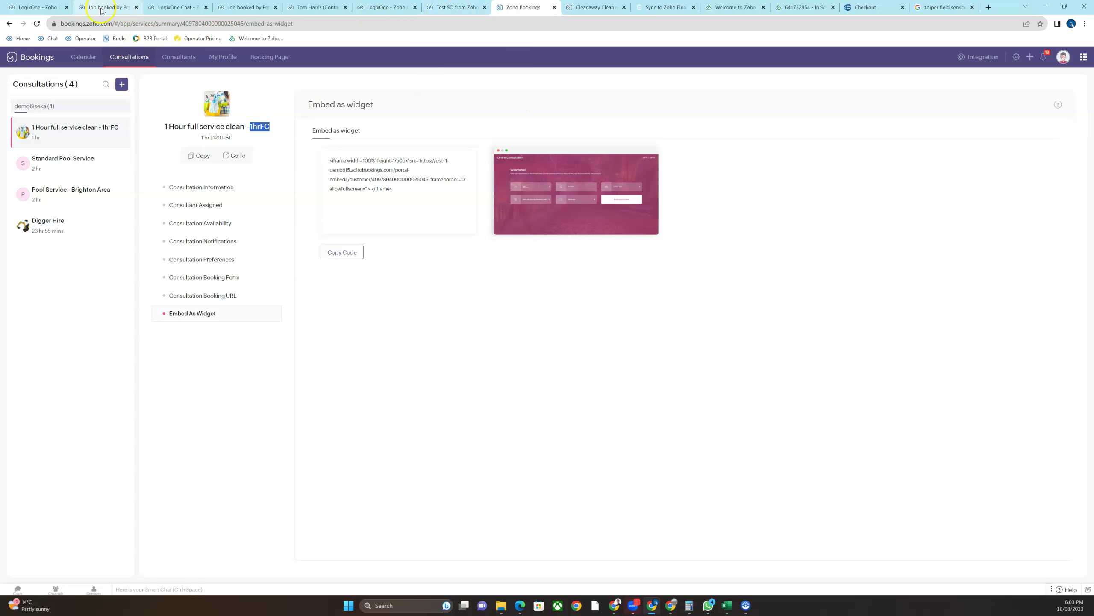
{"action": "left_click", "coordinate": [242, 10]}
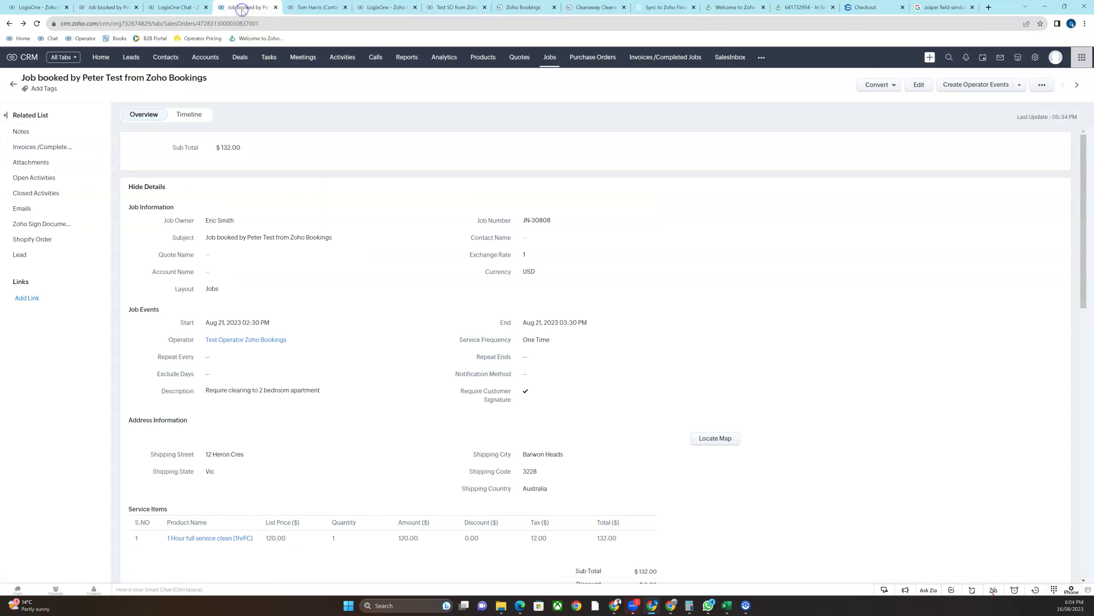
Create operator events for job JN-30808, dismiss the confirmation, and return to the LogixOne calendar
{"action": "scroll", "coordinate": [353, 390], "scroll_direction": "down", "scroll_amount": 2}
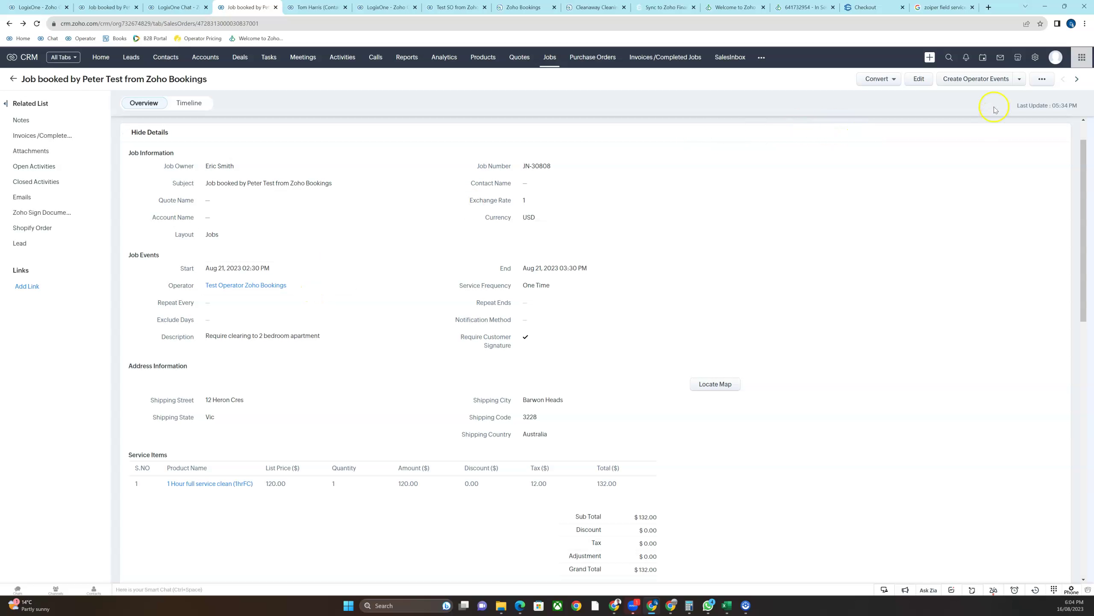
{"action": "left_click", "coordinate": [972, 81]}
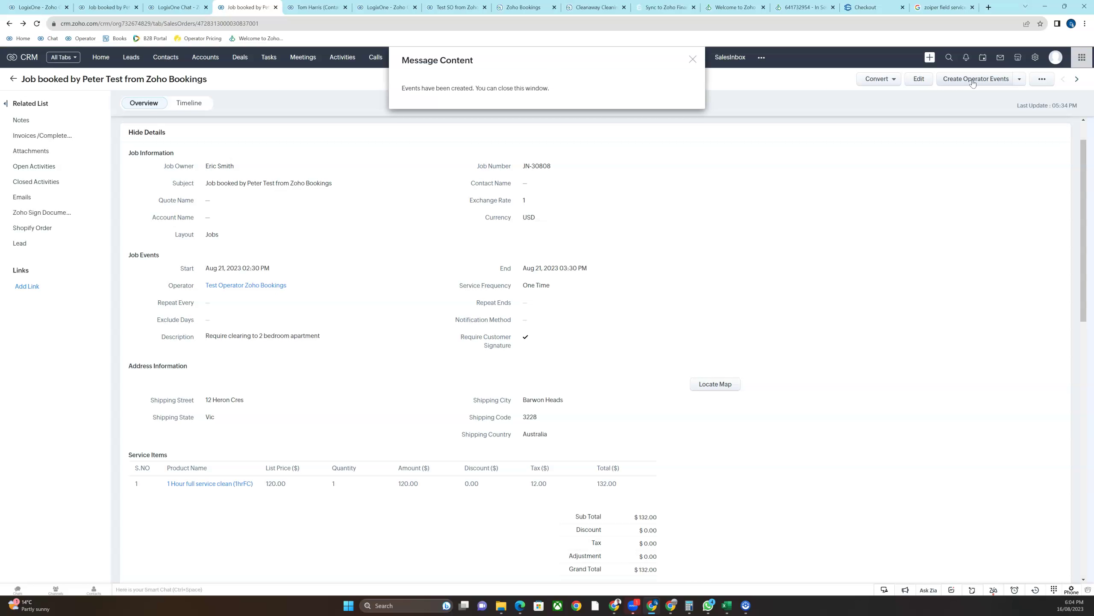
{"action": "left_click", "coordinate": [693, 59]}
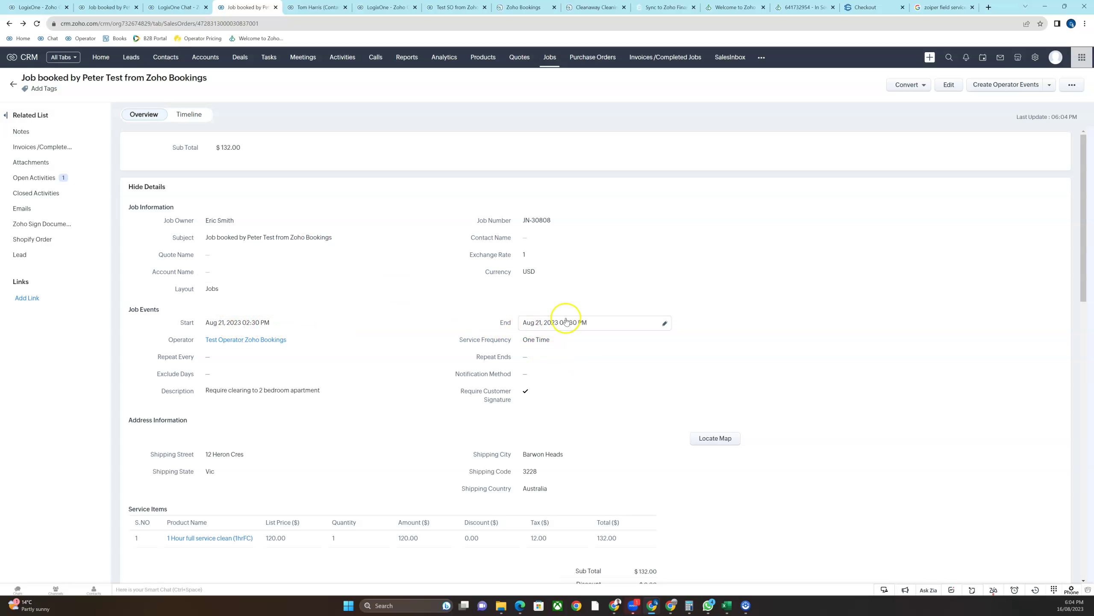
{"action": "left_click", "coordinate": [31, 8]}
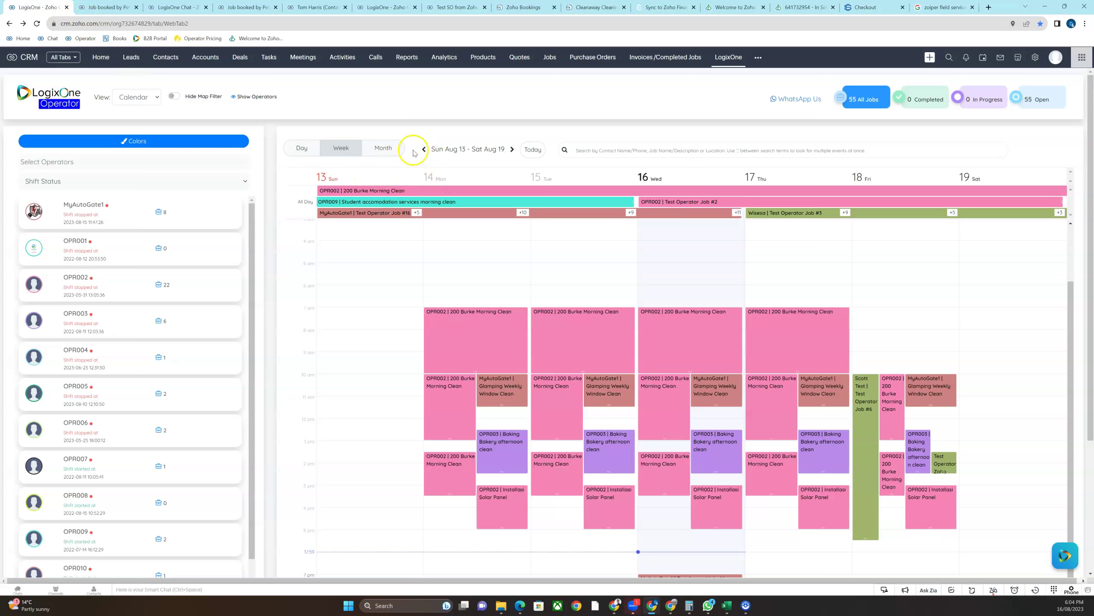
Advance the calendar to Aug 20–26, open the 21 Aug Test Operator event, then view the booking confirmation
{"action": "left_click", "coordinate": [511, 151]}
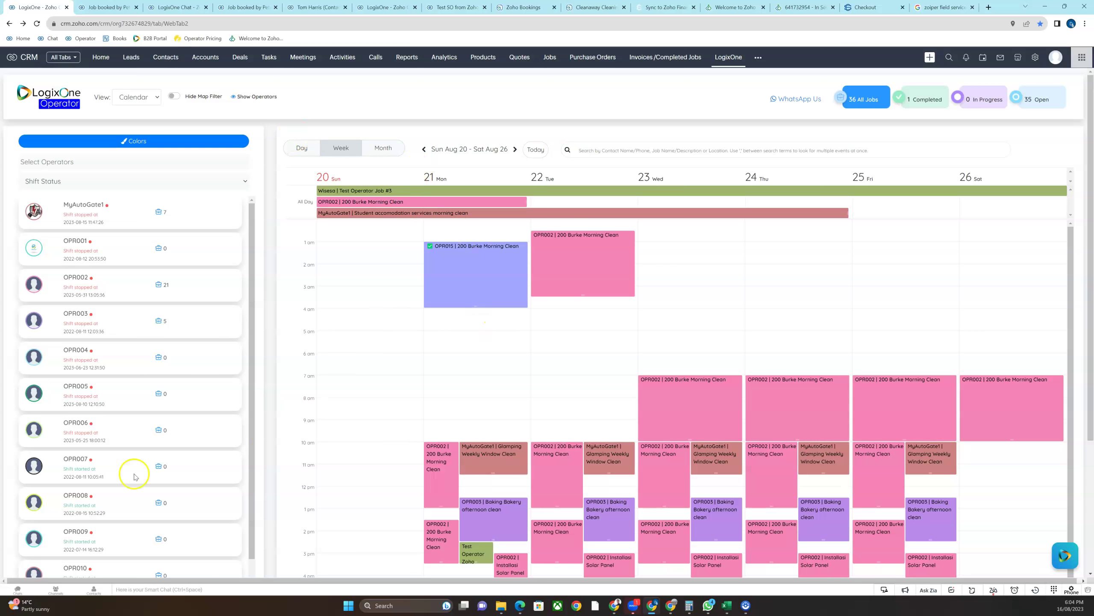
{"action": "scroll", "coordinate": [215, 281], "scroll_direction": "down", "scroll_amount": 8}
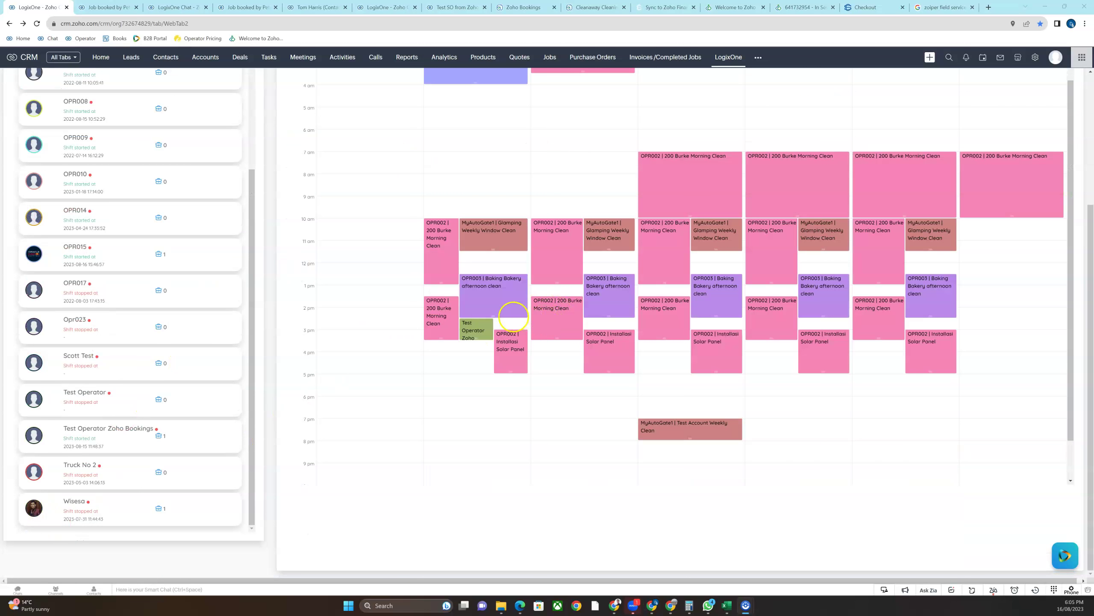
{"action": "left_click", "coordinate": [481, 326]}
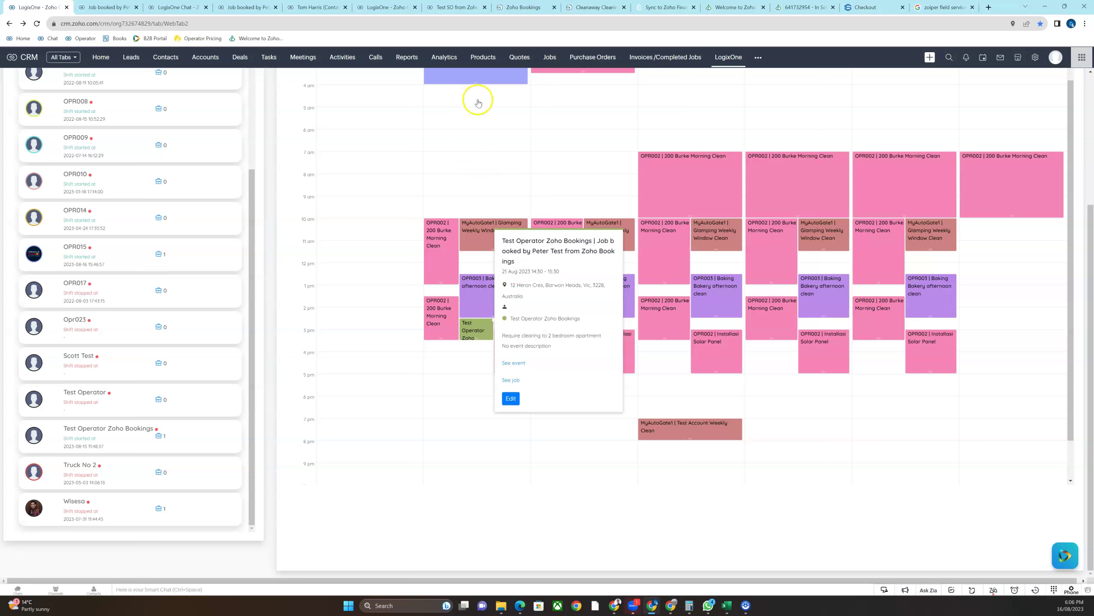
{"action": "left_click", "coordinate": [524, 6]}
{"action": "left_click", "coordinate": [585, 10]}
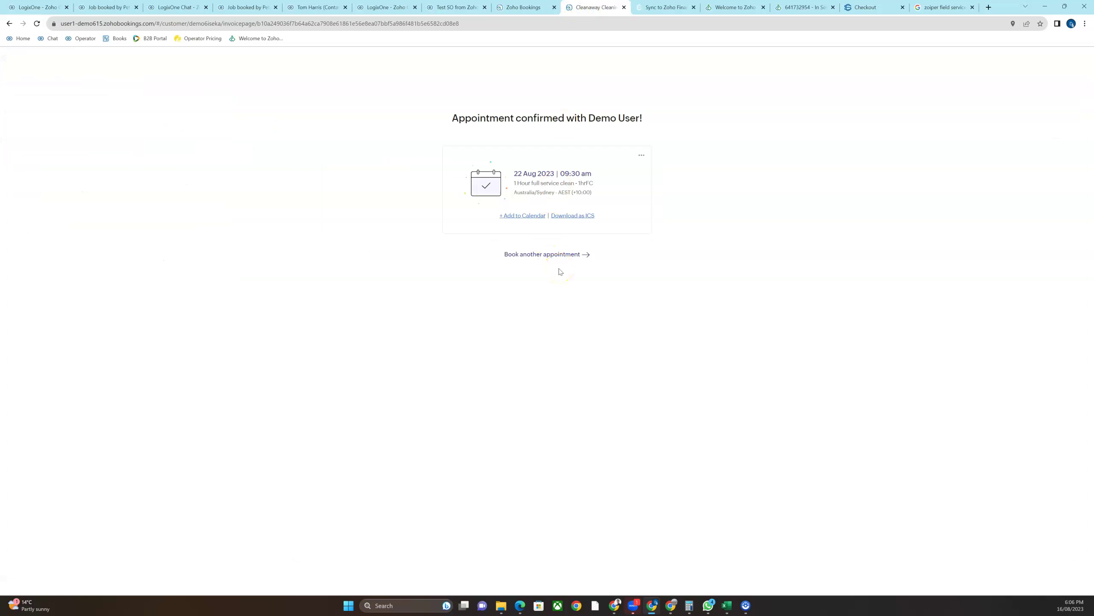
Return to the LogixOne Zoho CRM tab showing the Aug 20–26 operator calendar
{"action": "left_click", "coordinate": [47, 8]}
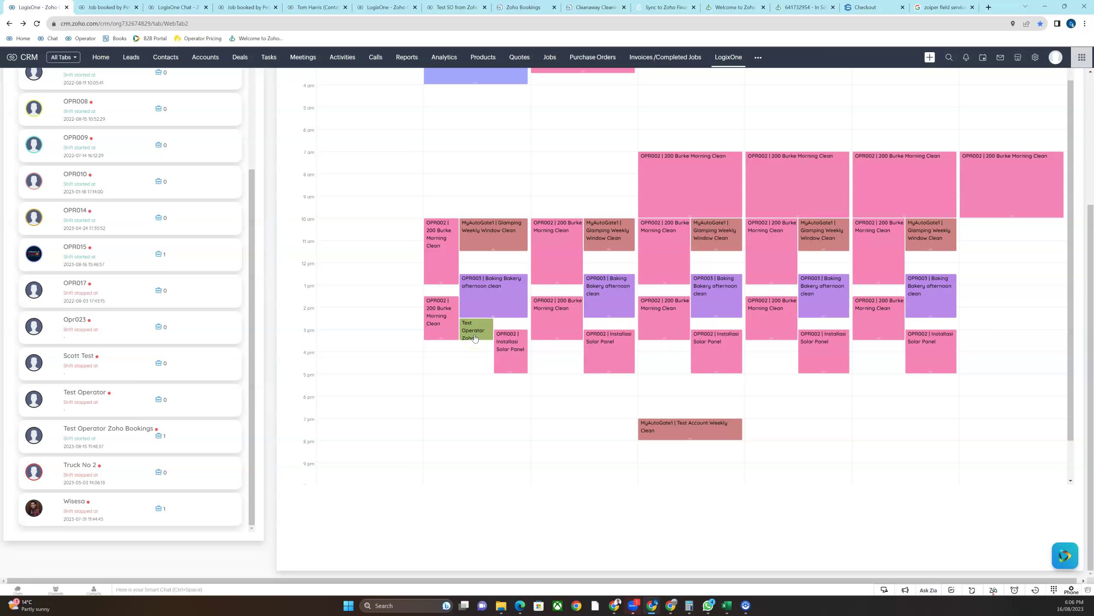
Review job JN-30809's Create Operator Events options, then return to the Zoho Bookings consultation widget page
{"action": "left_click", "coordinate": [102, 7]}
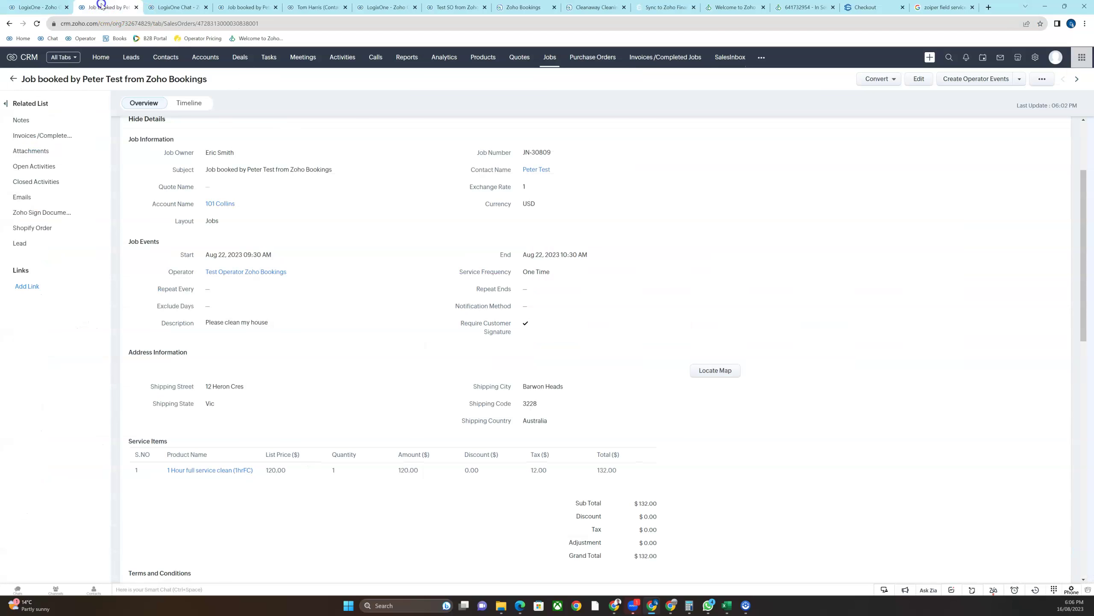
{"action": "left_click", "coordinate": [1020, 78]}
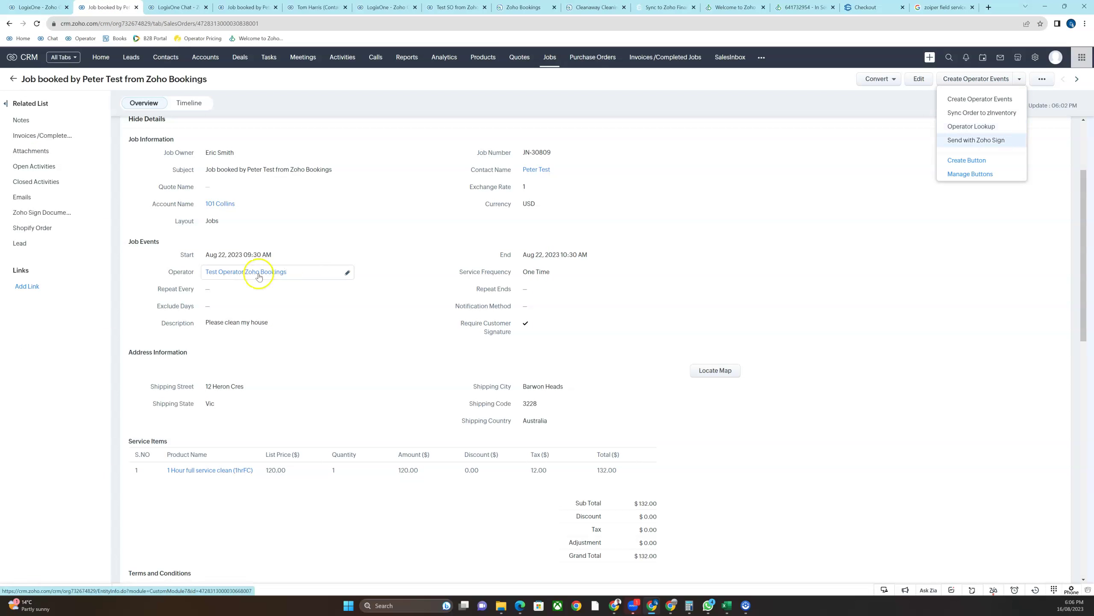
{"action": "mouse_move", "coordinate": [259, 276]}
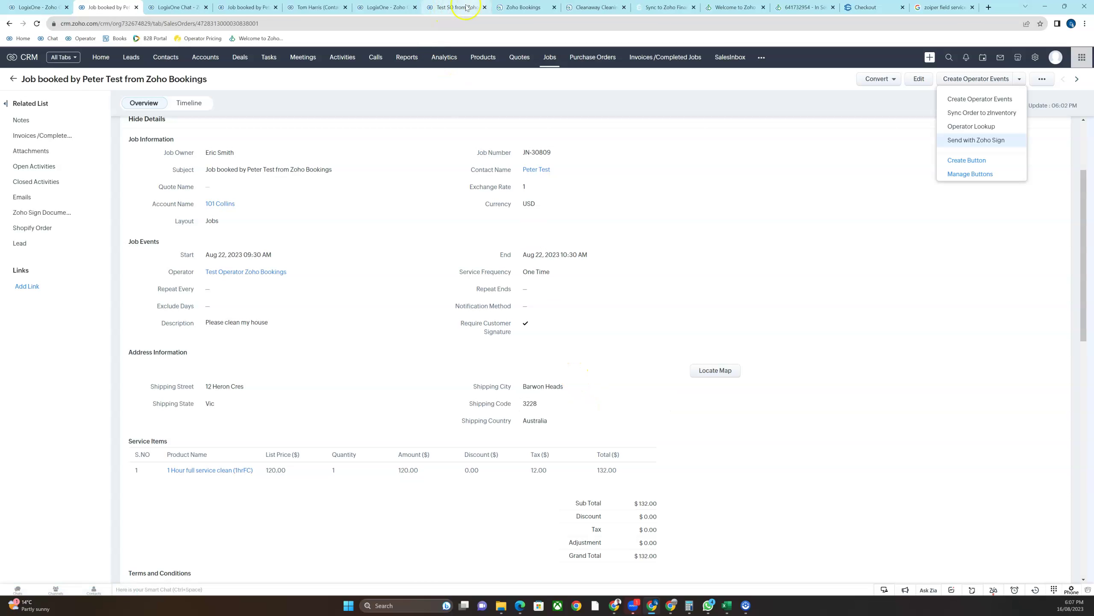
{"action": "left_click", "coordinate": [519, 7]}
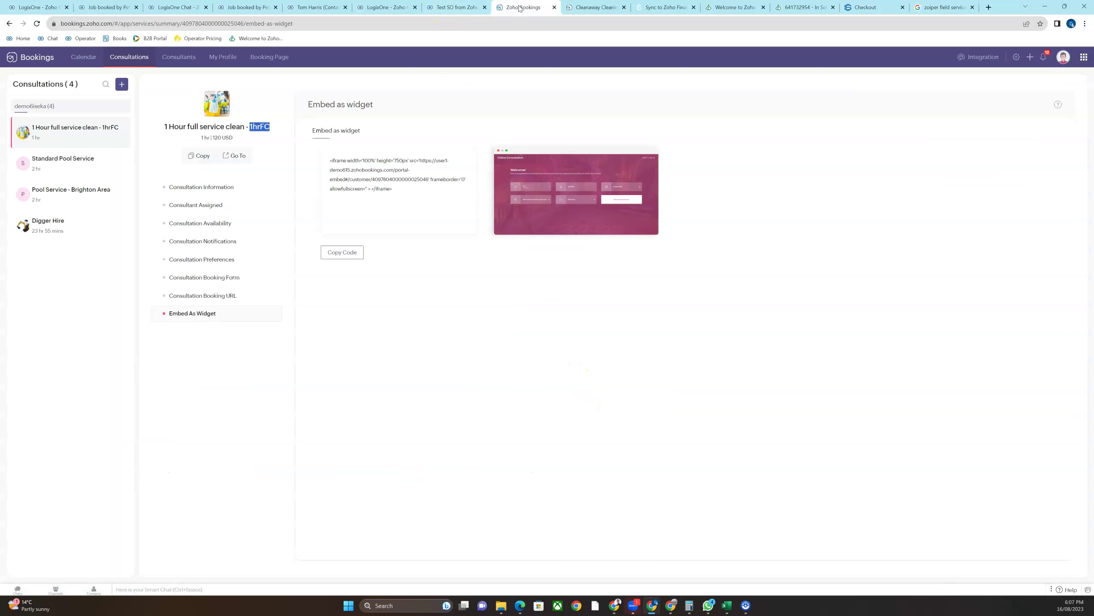